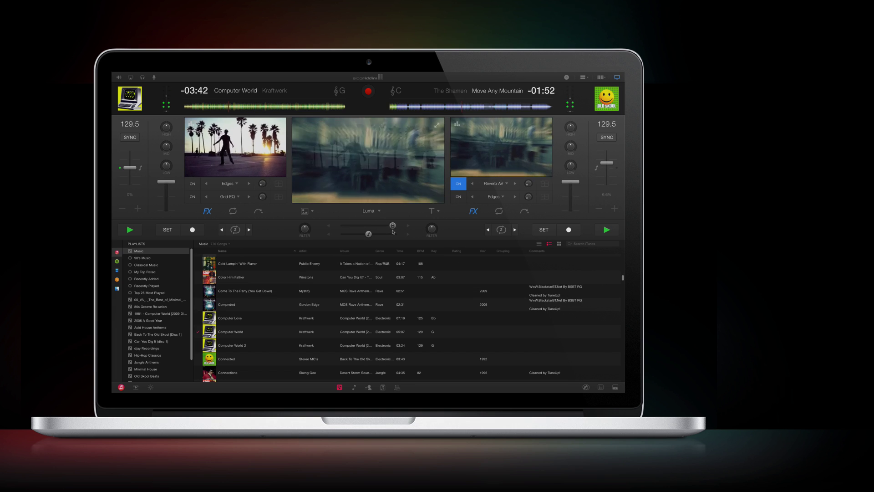
Turn on Edges for the right deck, and switch the left deck's Edges on and back off.
left_click(459, 196)
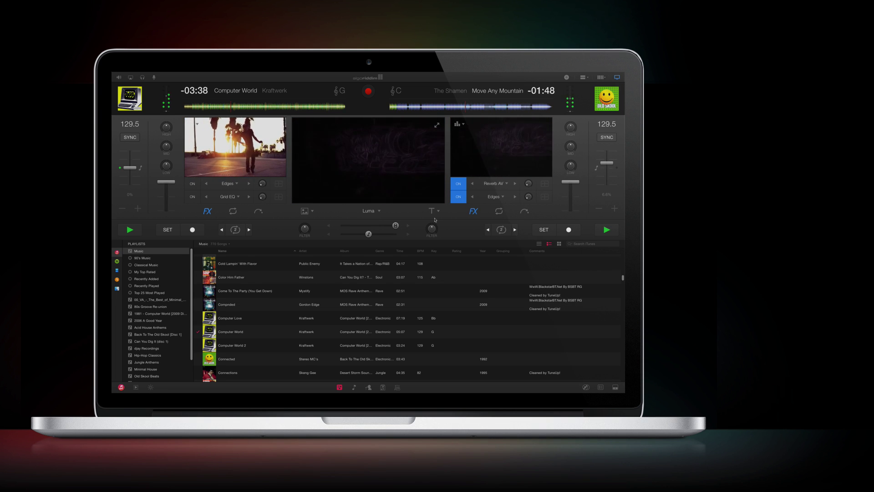
left_click(193, 184)
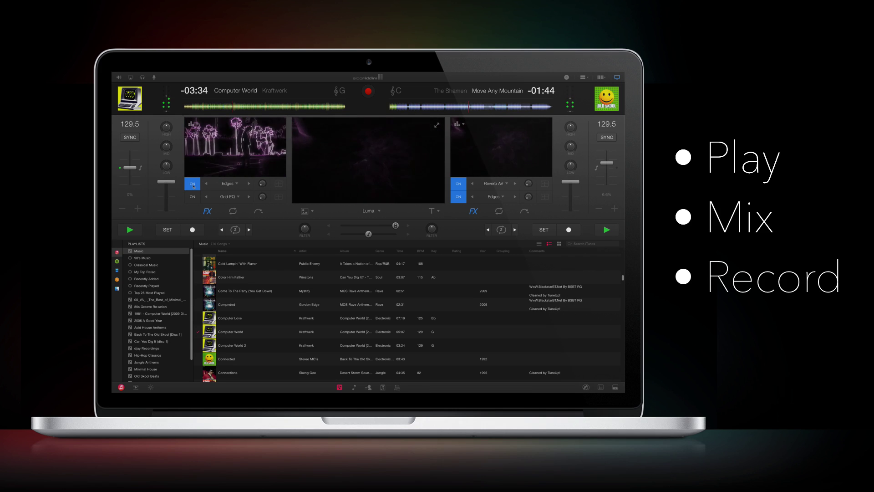
left_click(193, 184)
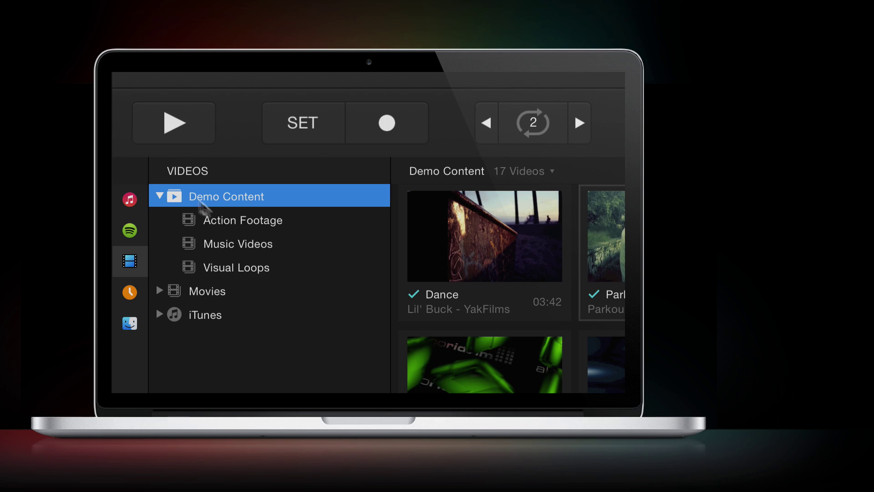
Try the Cube, Halos and Levels visualizers, then load the Parkour Paris video onto the right deck.
left_click(220, 223)
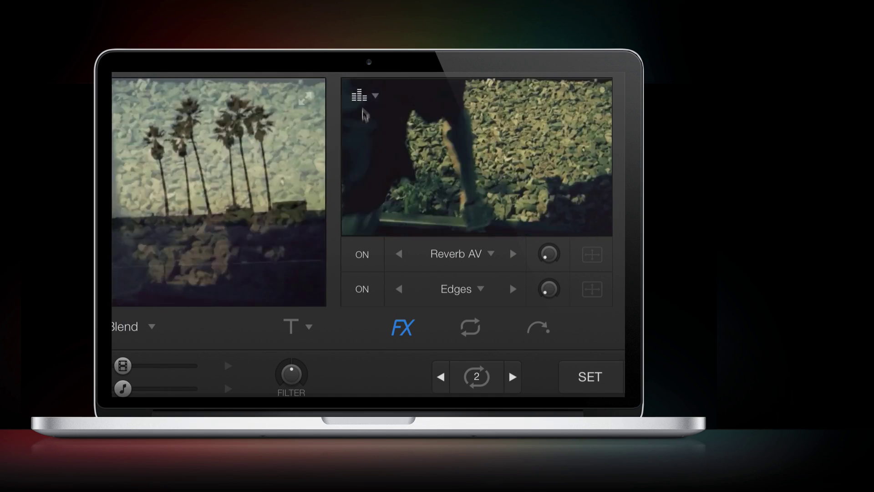
left_click(360, 96)
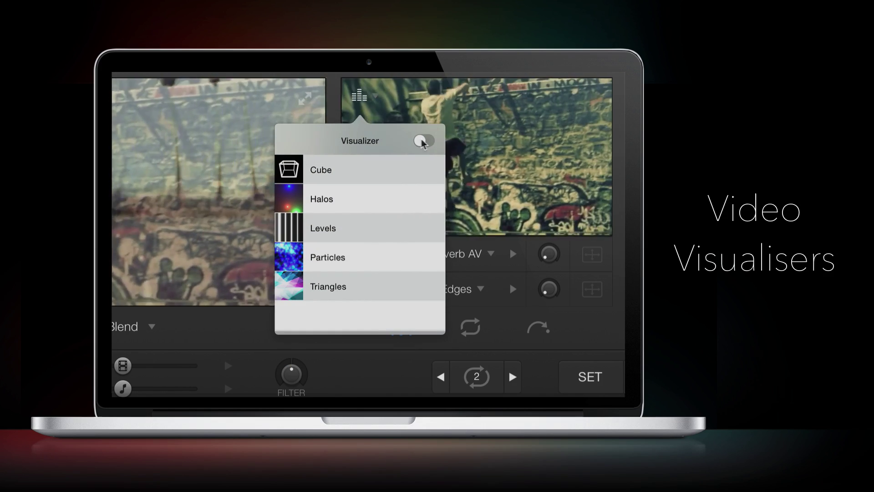
left_click(422, 141)
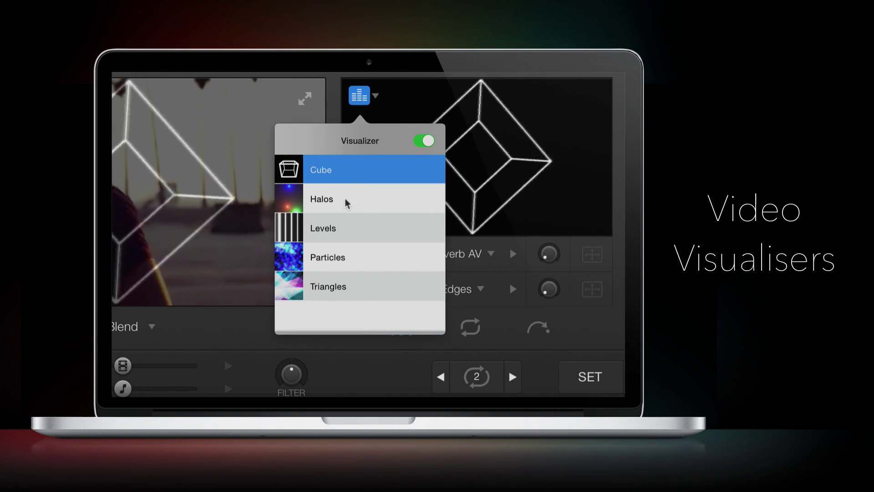
left_click(346, 203)
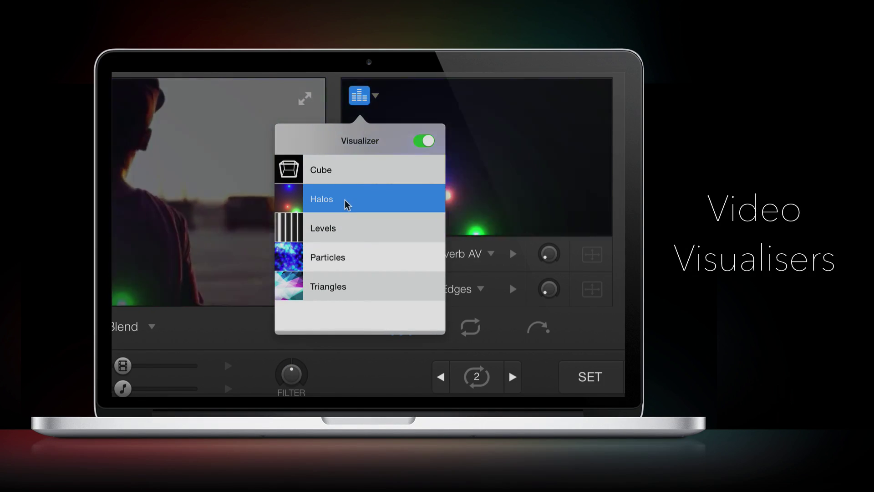
left_click(339, 230)
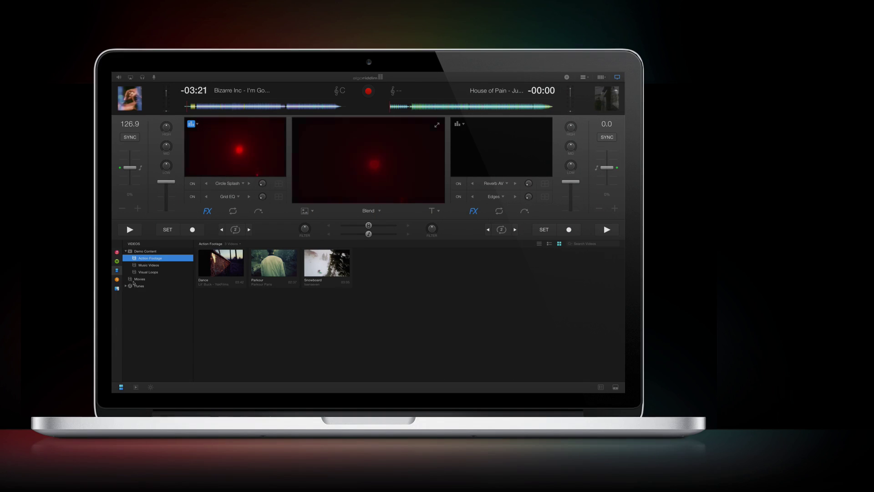
left_click(134, 279)
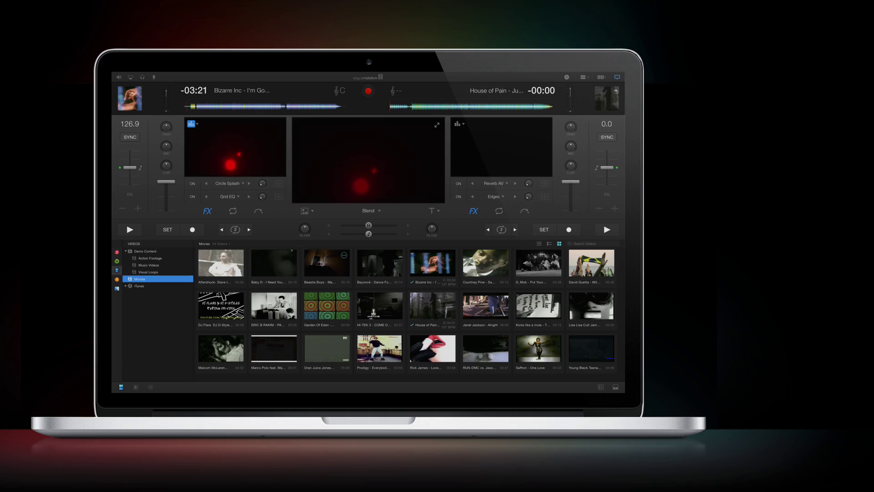
mouse_move(368, 212)
left_mouse_down()
mouse_move(462, 158)
mouse_move(487, 157)
left_mouse_up()
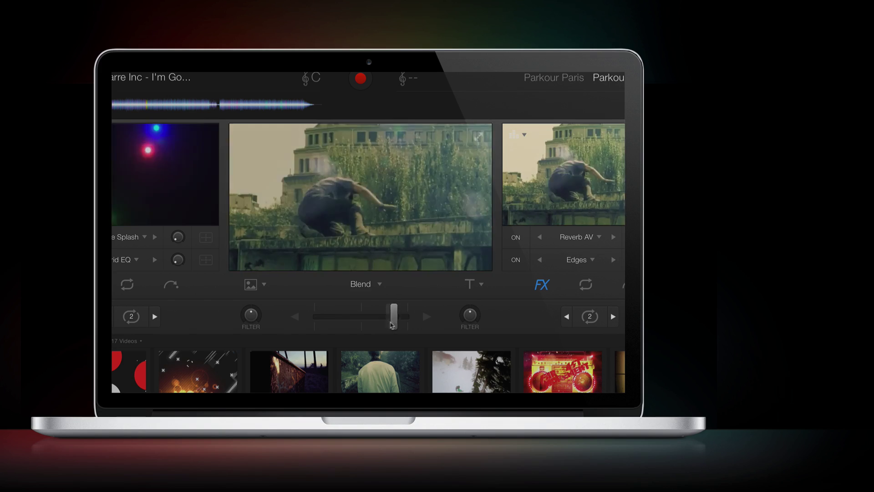
Crossfade to the left deck with the Grid transition, then with Luma.
mouse_move(406, 334)
left_mouse_down()
mouse_move(345, 334)
mouse_move(414, 331)
left_mouse_up()
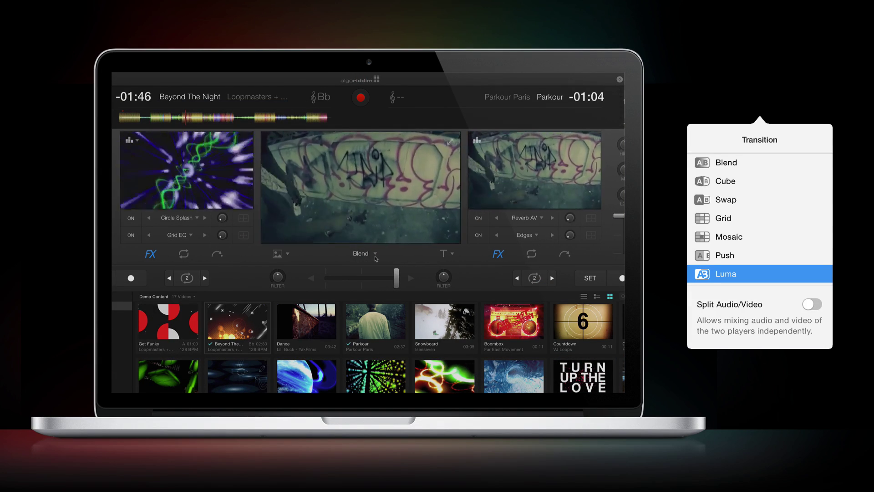
left_click(375, 255)
left_click(343, 313)
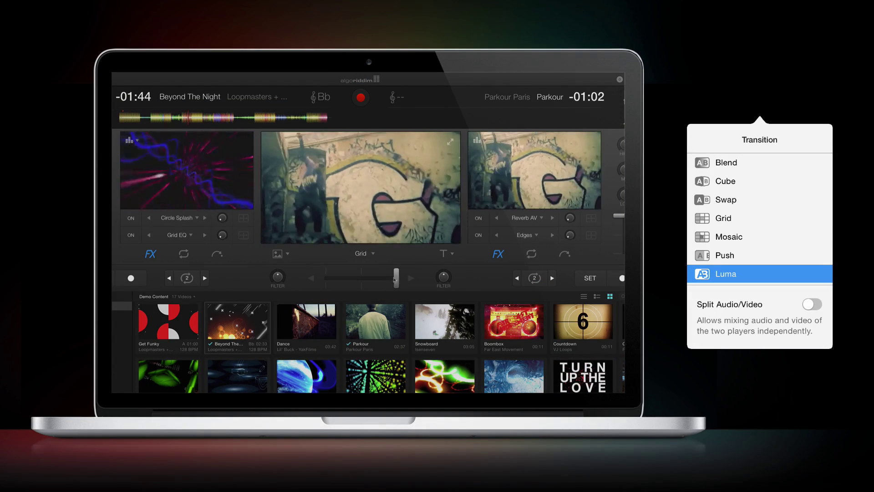
left_click_drag(399, 278, 341, 280)
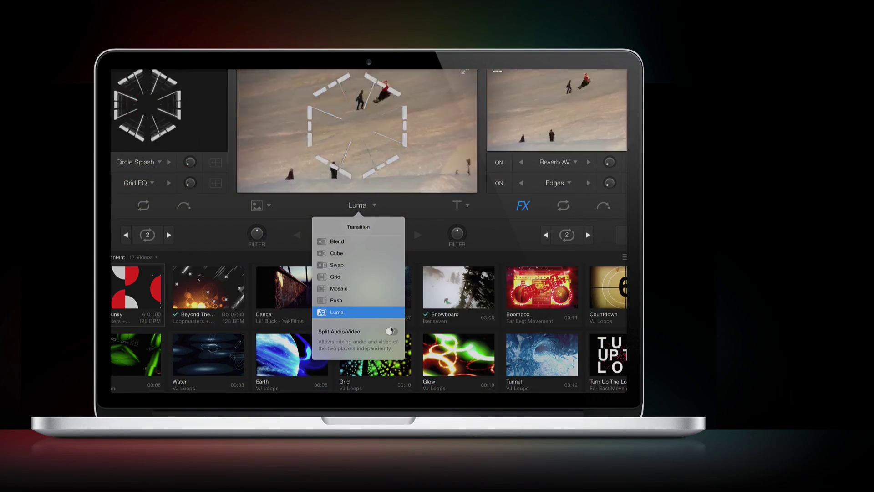
left_click(358, 243)
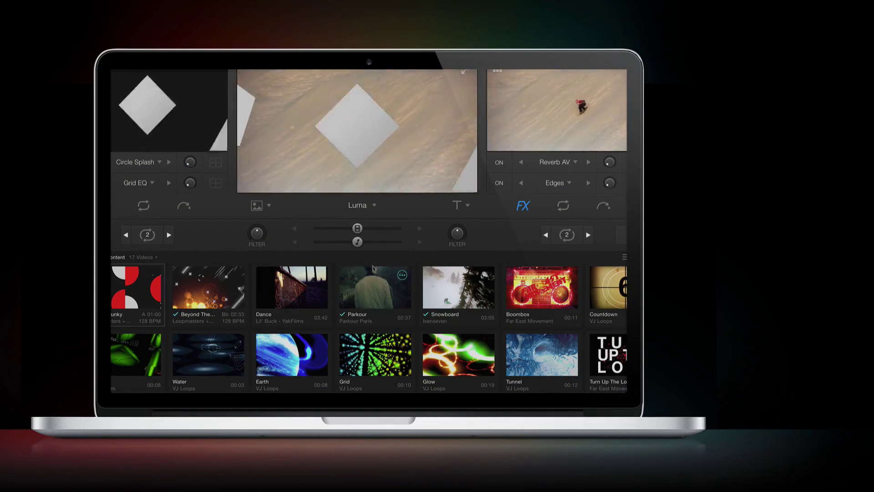
left_click_drag(358, 227, 316, 228)
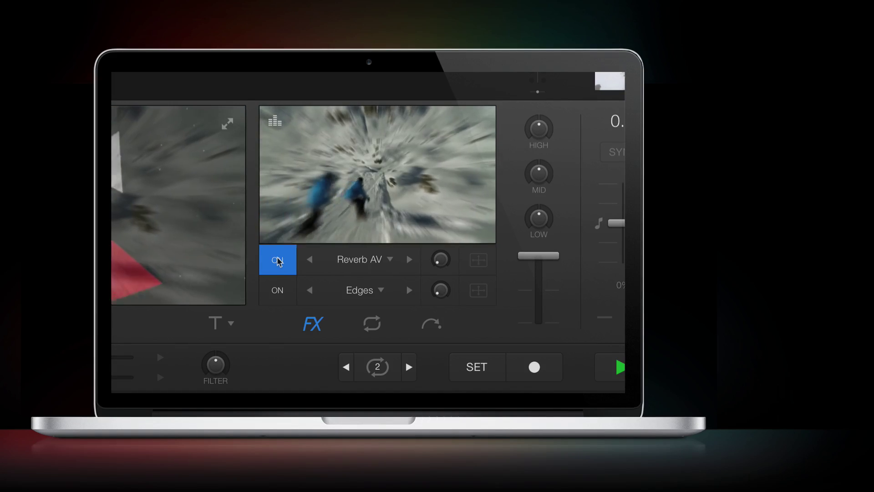
Set the deck effect to Magnet AV, then to the Mosaic visual effect.
left_click(352, 263)
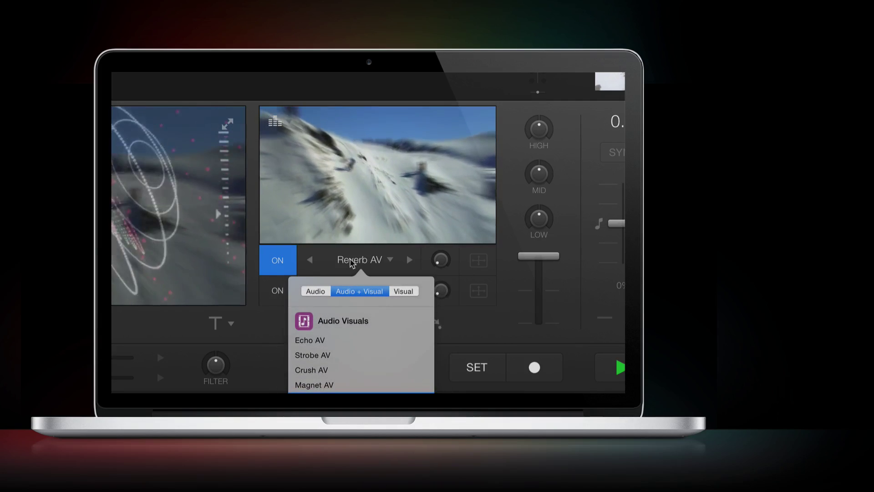
left_click(316, 291)
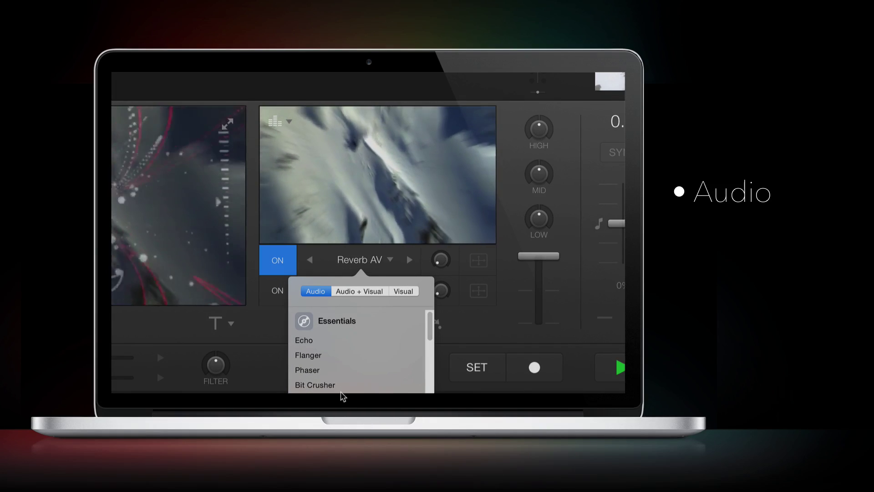
scroll(342, 393, "down", 5)
scroll(342, 396, "down", 5)
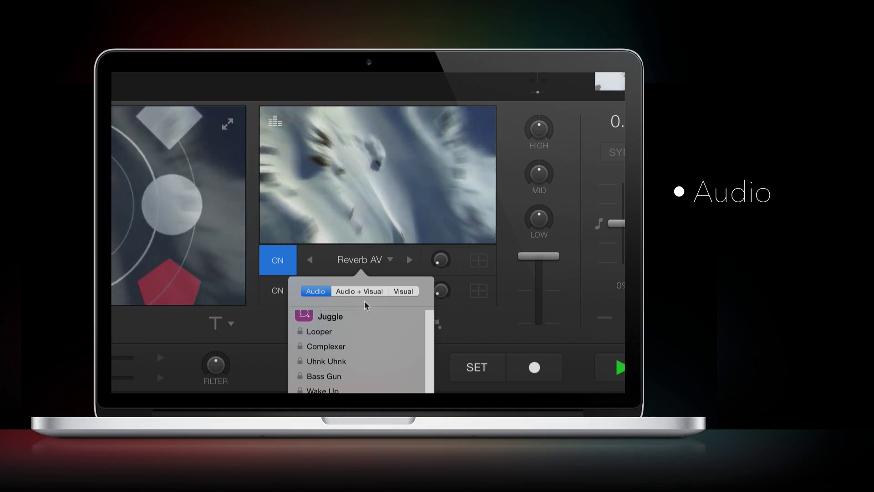
left_click(364, 293)
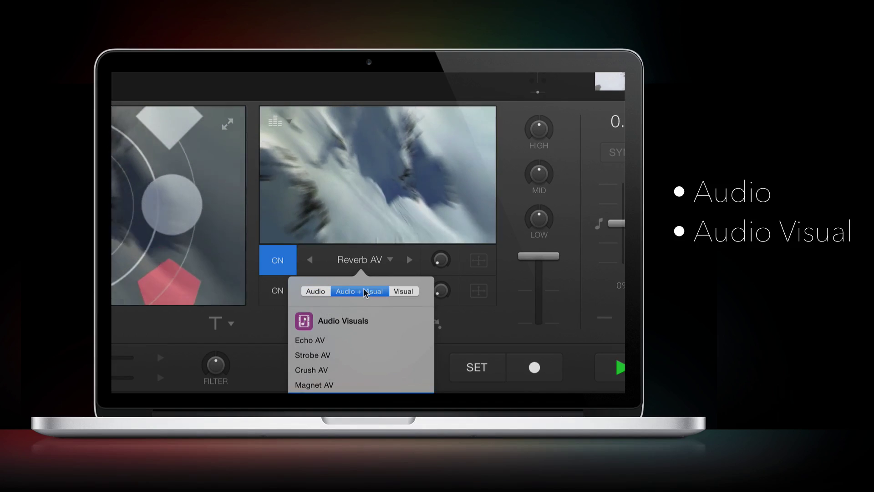
left_click(314, 384)
left_click(403, 291)
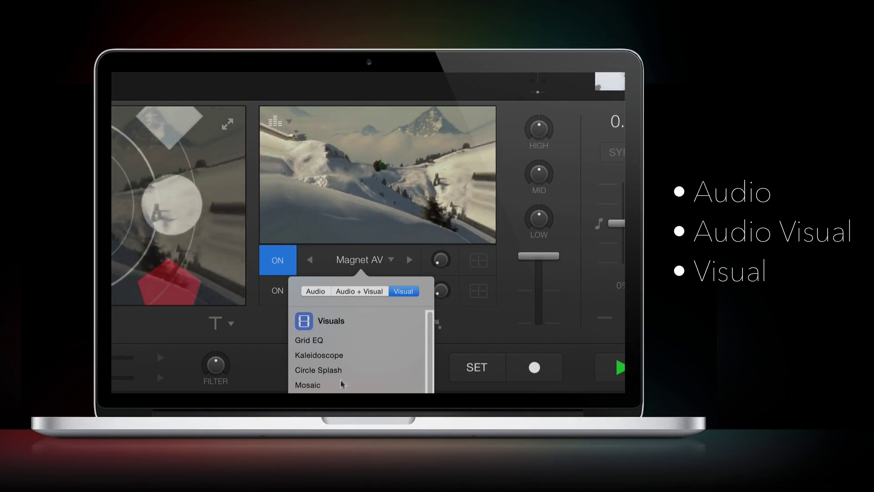
left_click(308, 384)
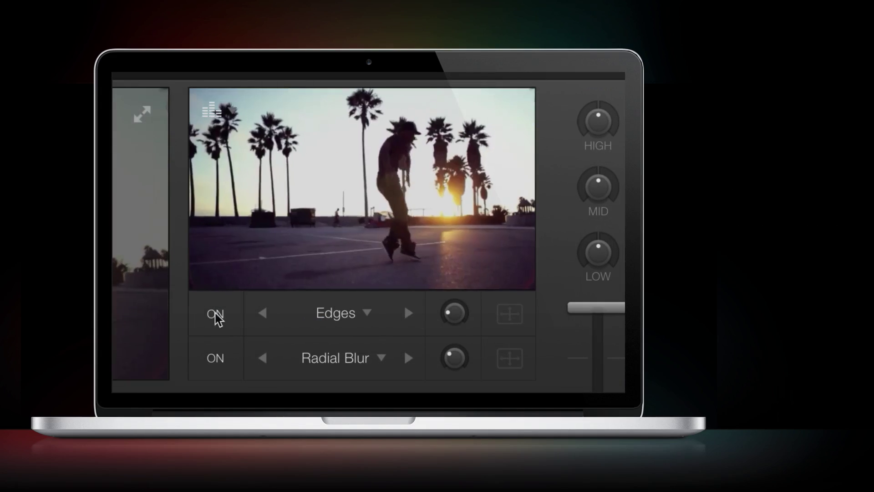
Chain Edges with Radial Blur and raise the Radial Blur amount.
left_click(215, 315)
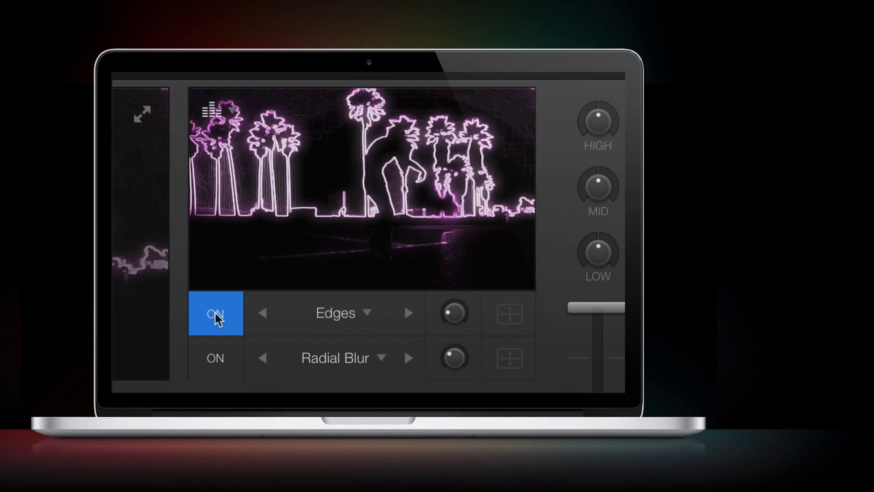
left_click(216, 359)
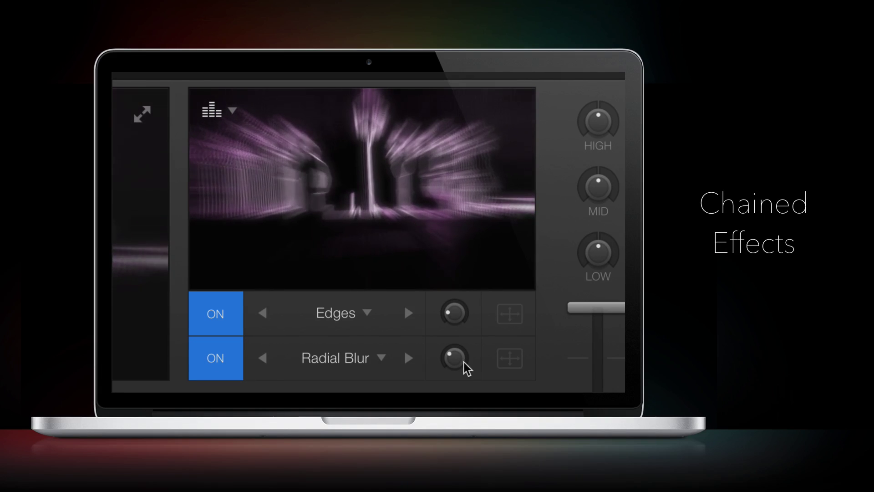
left_click_drag(464, 365, 459, 227)
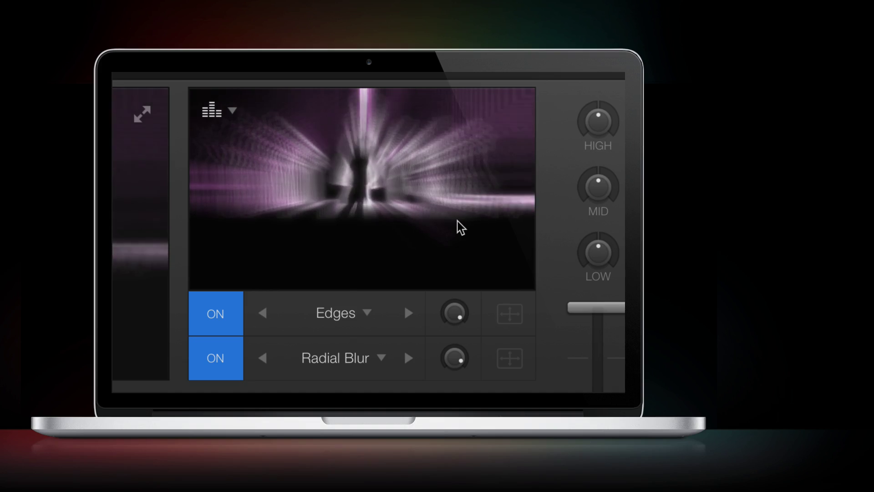
Sweep the Splash effect's HP/LP filter across the video using the XY pad.
left_click(513, 319)
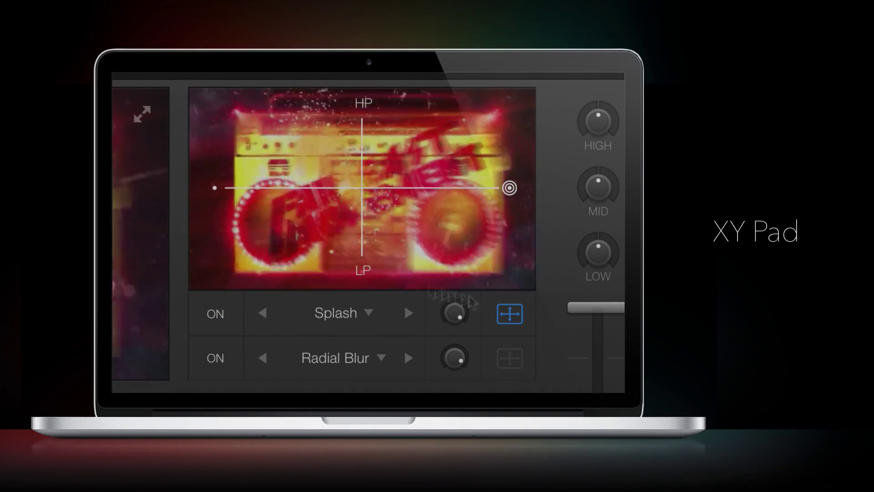
mouse_move(267, 244)
left_mouse_down()
mouse_move(290, 174)
mouse_move(511, 127)
left_mouse_up()
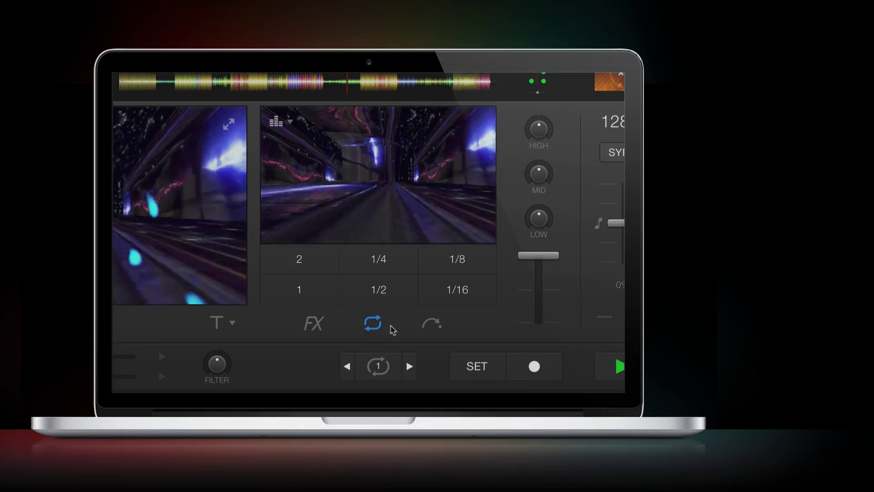
Shorten the loop from 1 to 1/2 to 1/4 beat, then load a library track onto the deck.
left_click(432, 327)
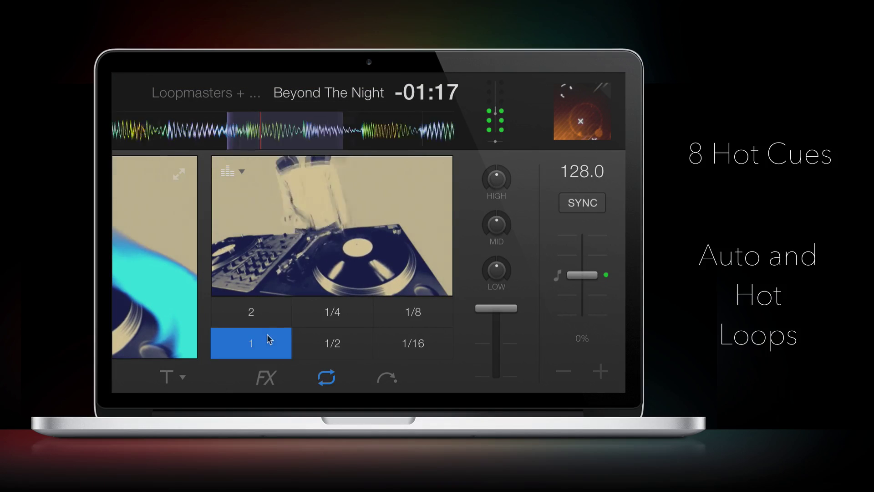
left_click(268, 339)
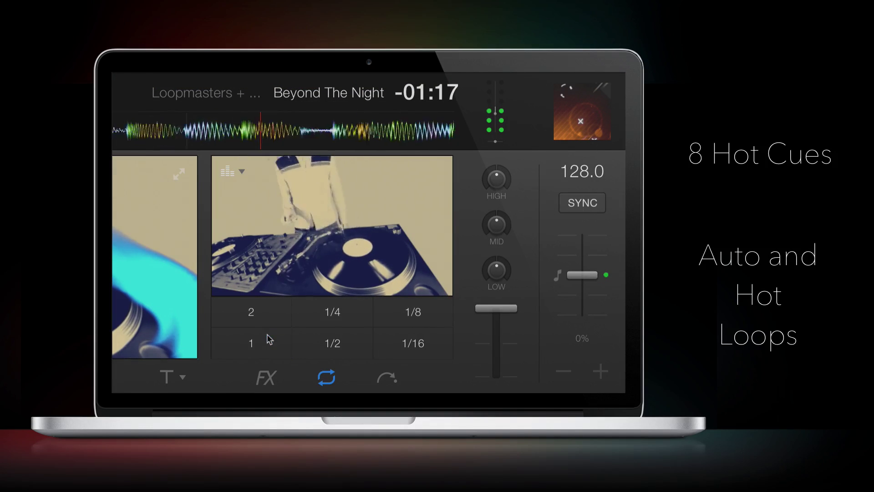
left_click(304, 341)
left_click(304, 342)
left_click(307, 311)
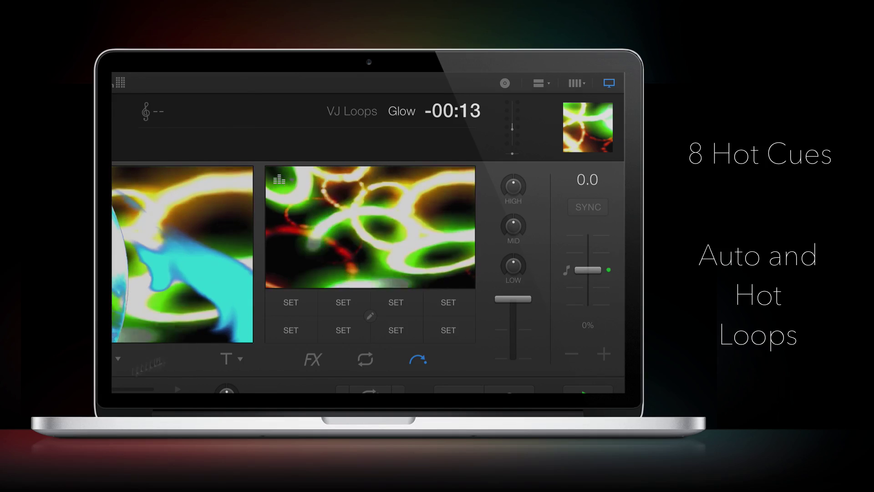
left_click_drag(371, 244, 372, 259)
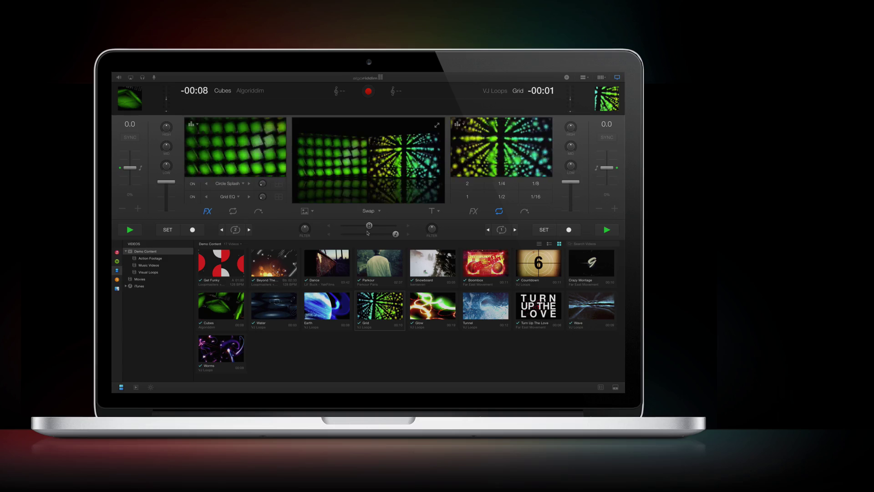
Lower the image overlay's Scale, then bring up the text overlay presets.
left_click(308, 214)
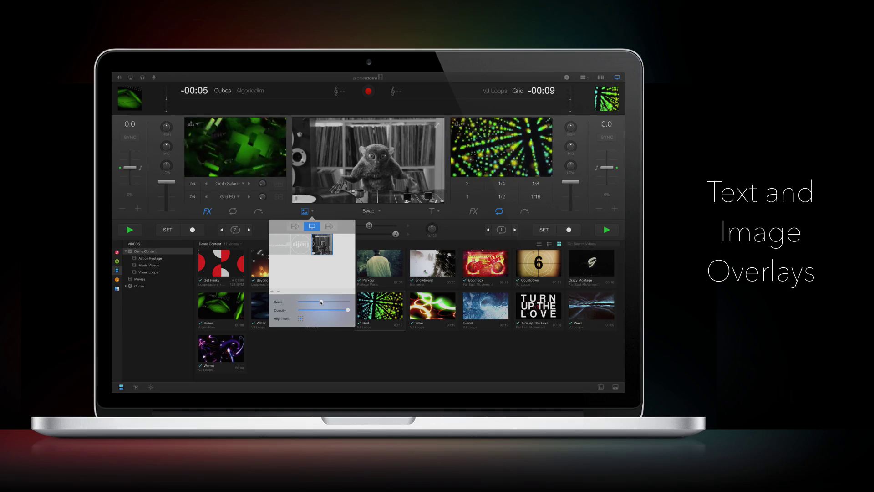
left_click_drag(322, 302, 316, 303)
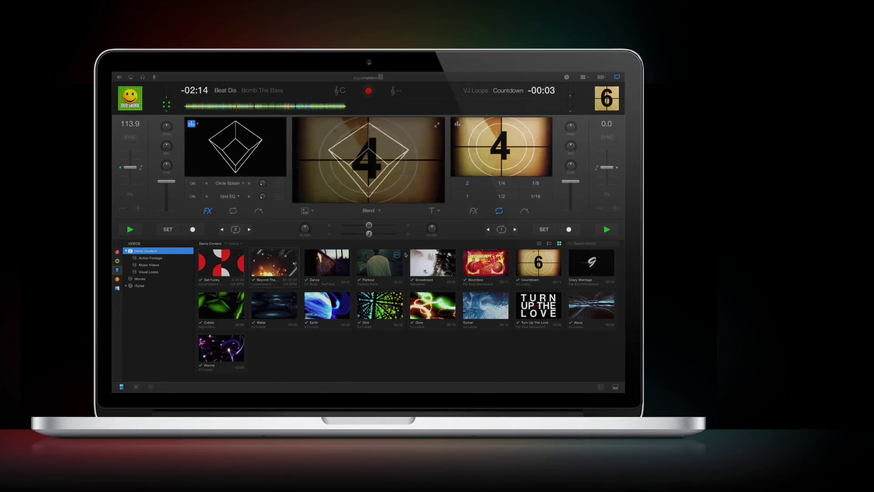
left_click(432, 213)
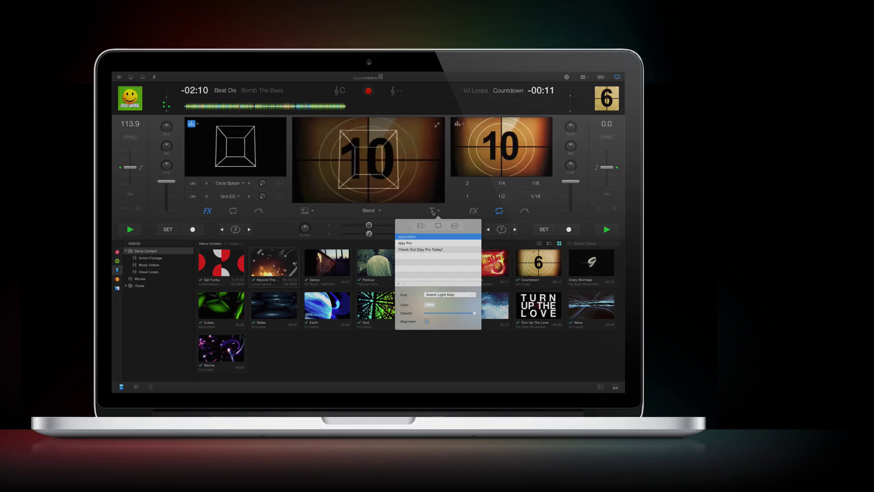